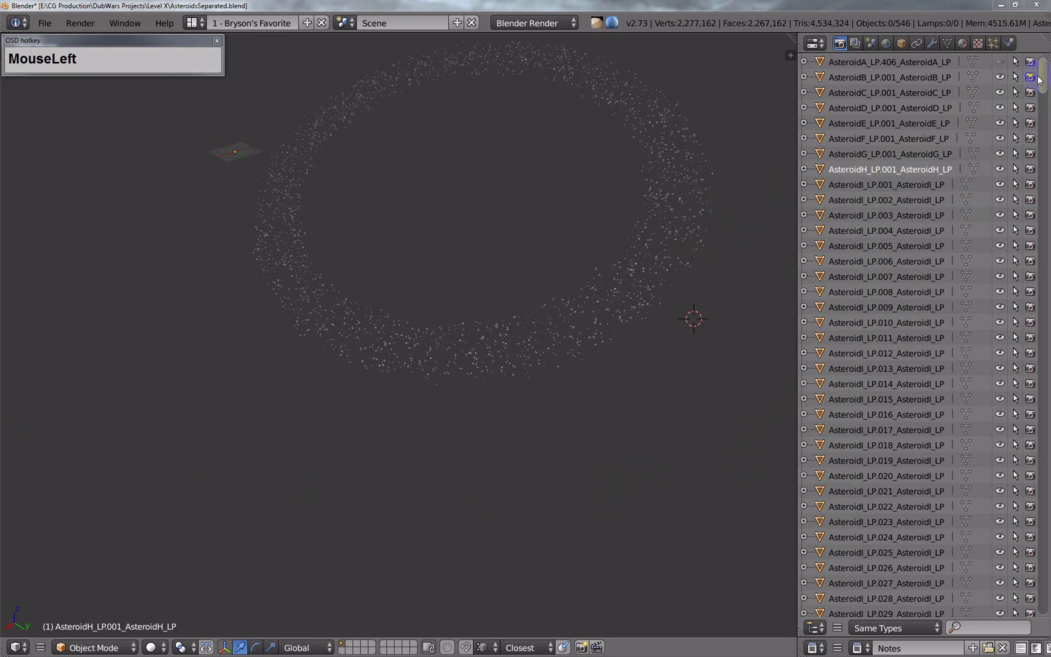
# Select AsteroidA_LP.406 in the Outliner as the active object.
pyautogui.moveTo(879, 78); pyautogui.dragTo(876, 67)
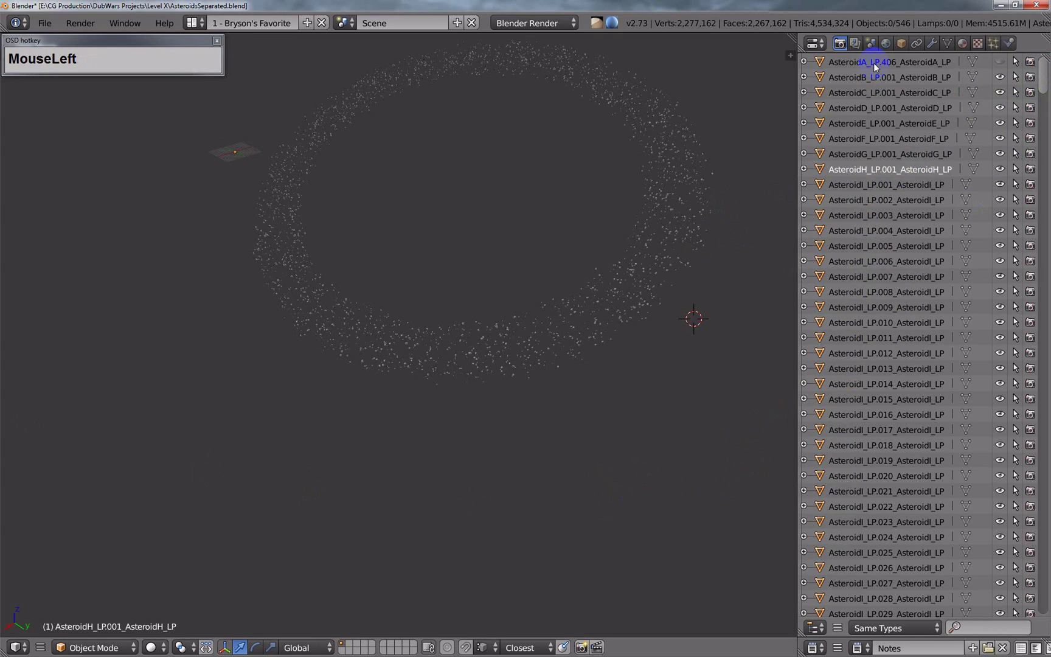
pyautogui.click(876, 63)
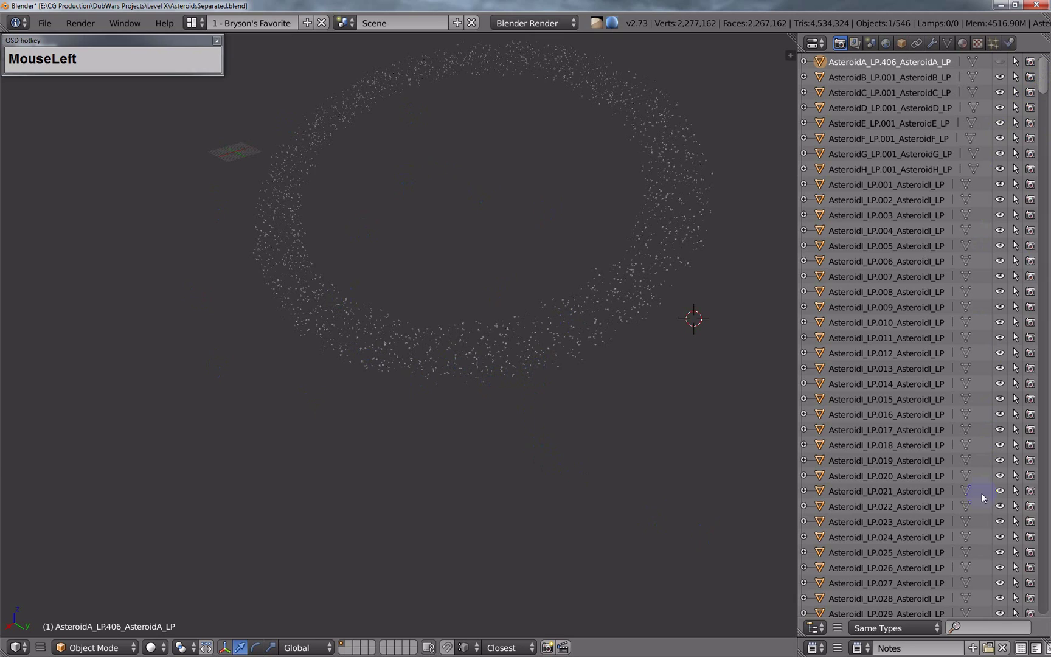
# Filter the Outliner by 'AsteroidI' and select the listed objects.
pyautogui.click(971, 629)
pyautogui.write('Aster')
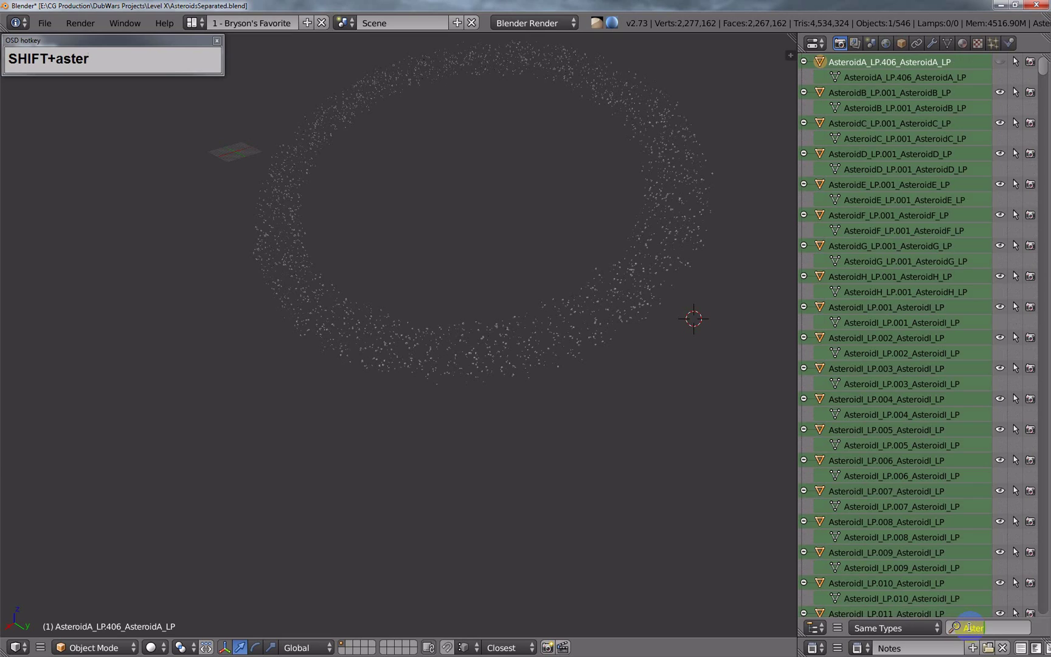
pyautogui.write('oid')
pyautogui.write('I')
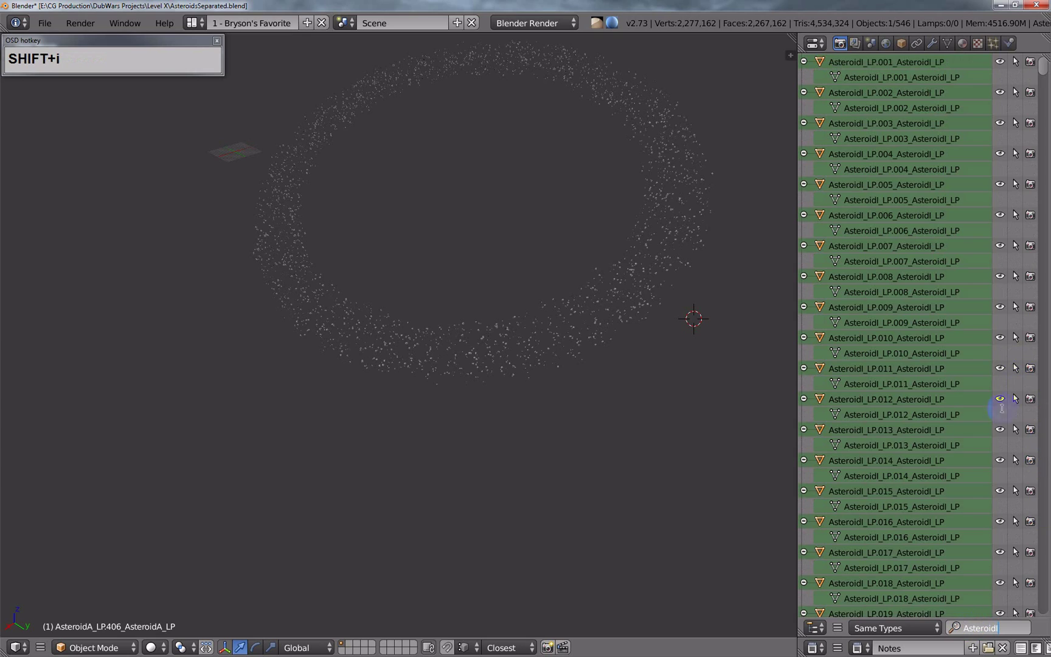
pyautogui.moveTo(904, 404); pyautogui.dragTo(890, 364)
pyautogui.rightClick(889, 368)
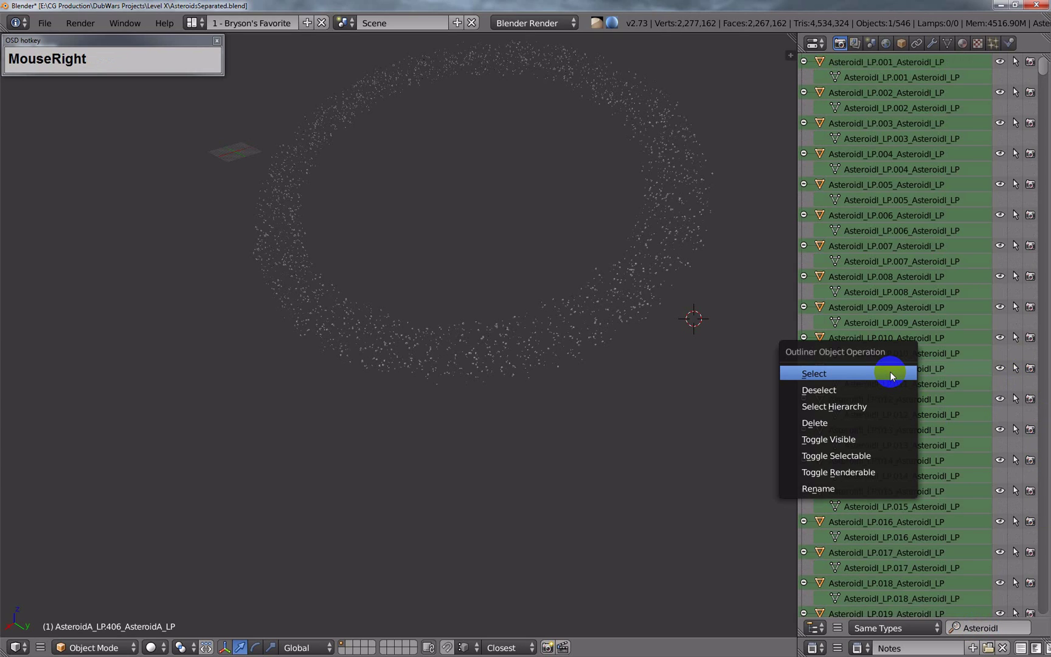
pyautogui.click(891, 372)
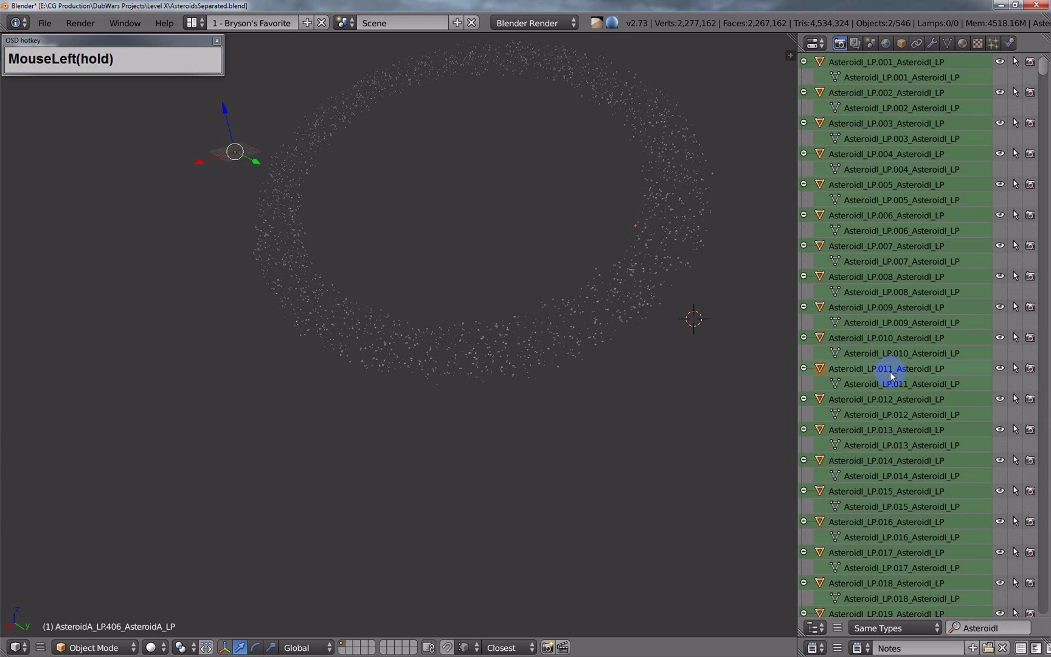
pyautogui.moveTo(892, 375); pyautogui.dragTo(619, 237)
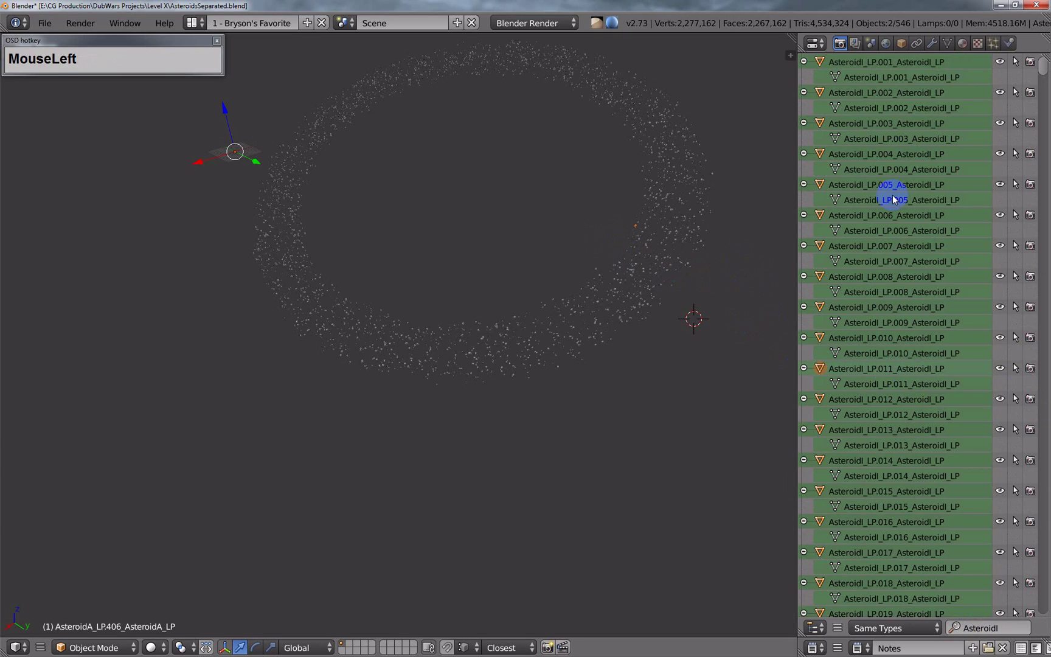
# Browse the Outliner display and view options, then clear the object selection with A.
pyautogui.click(922, 628)
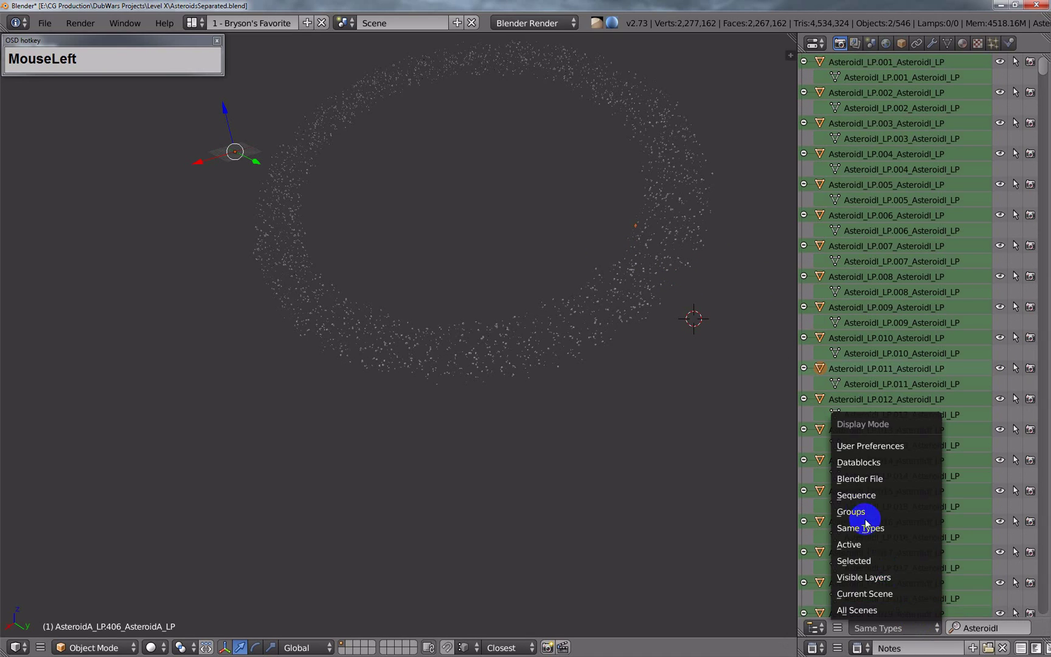
pyautogui.click(838, 628)
pyautogui.click(861, 610)
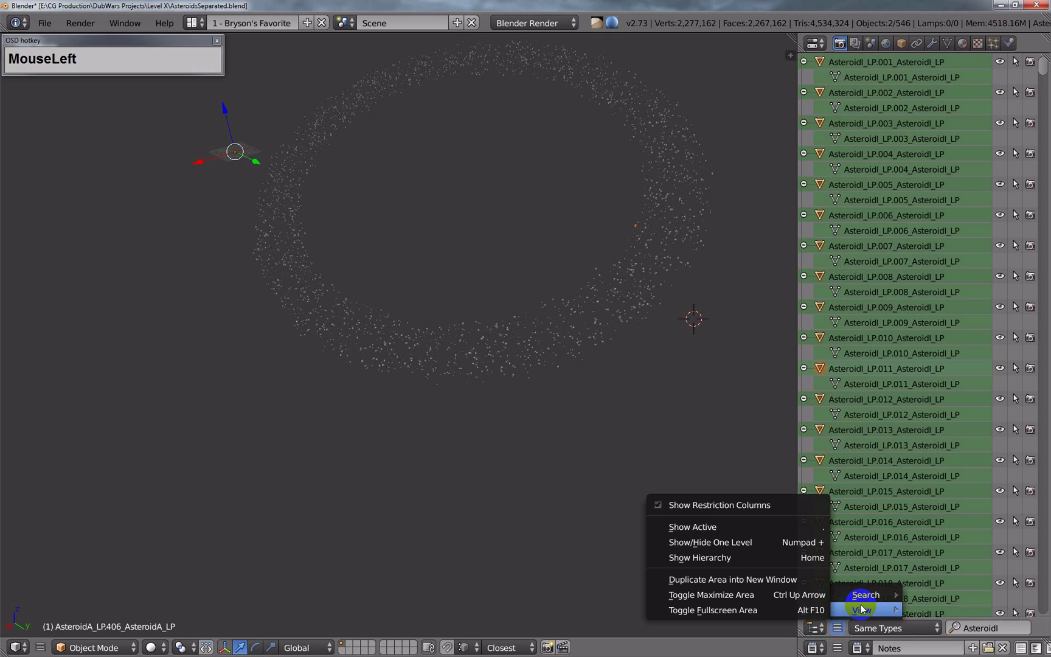
pyautogui.moveTo(866, 594)
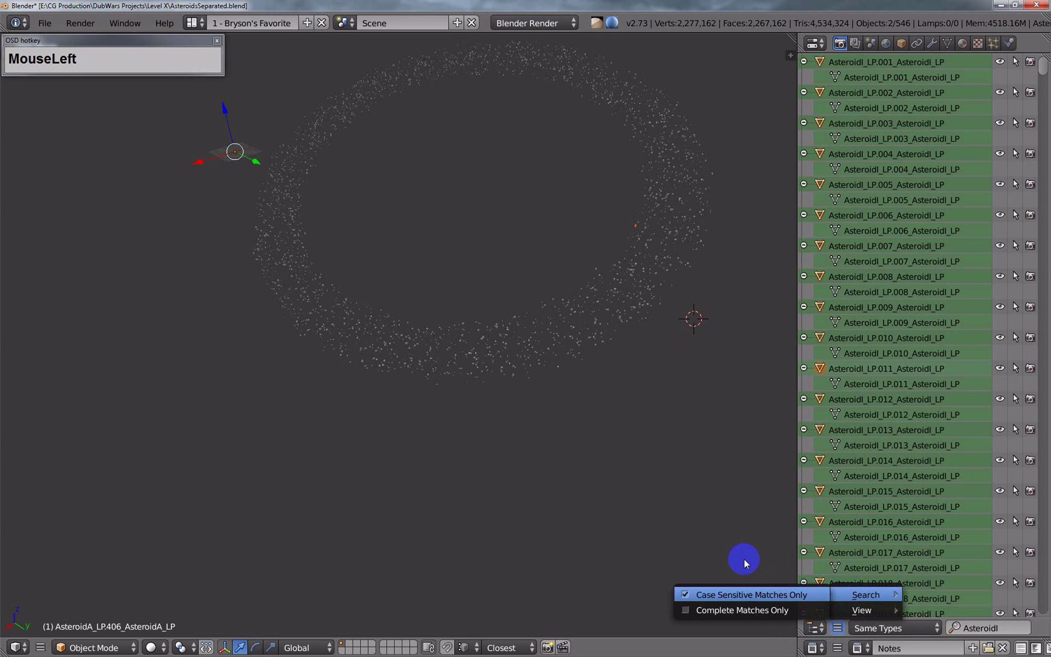
pyautogui.click(693, 544)
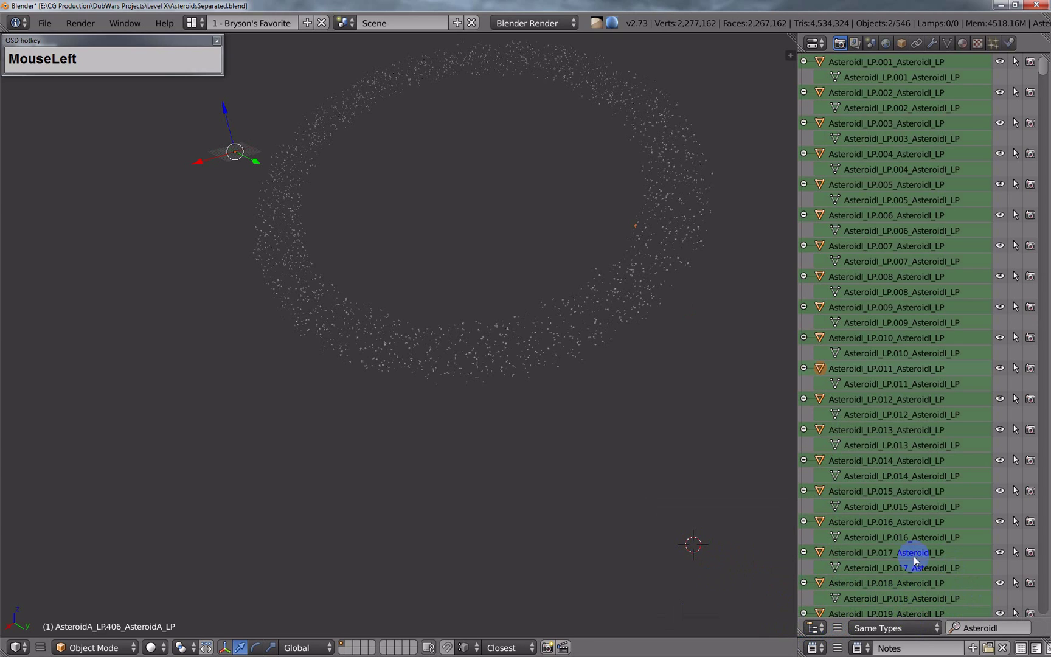
pyautogui.click(673, 520)
pyautogui.moveTo(517, 428); pyautogui.dragTo(516, 428, button='middle')
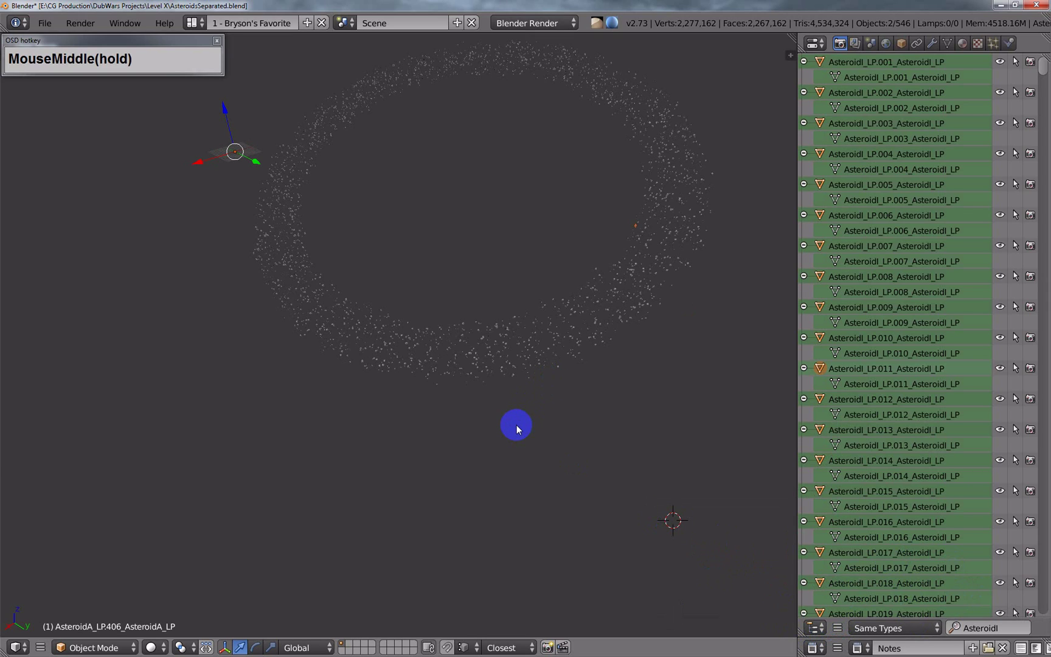
pyautogui.press('a')
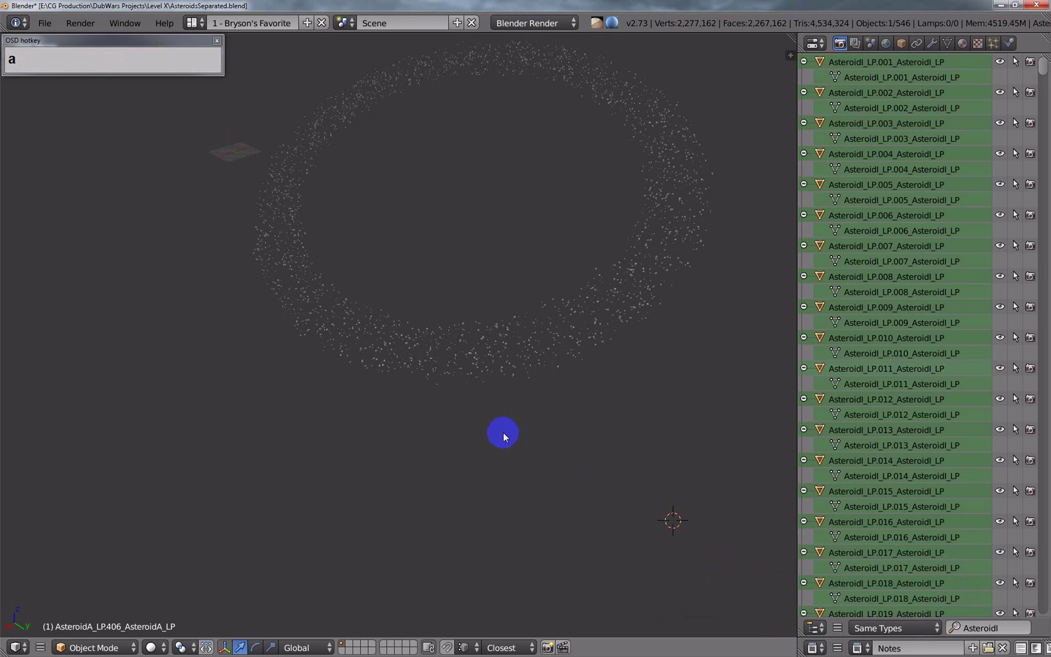
# Clear the Outliner name filter and make AsteroidI_LP.001 the active object.
pyautogui.click(680, 448)
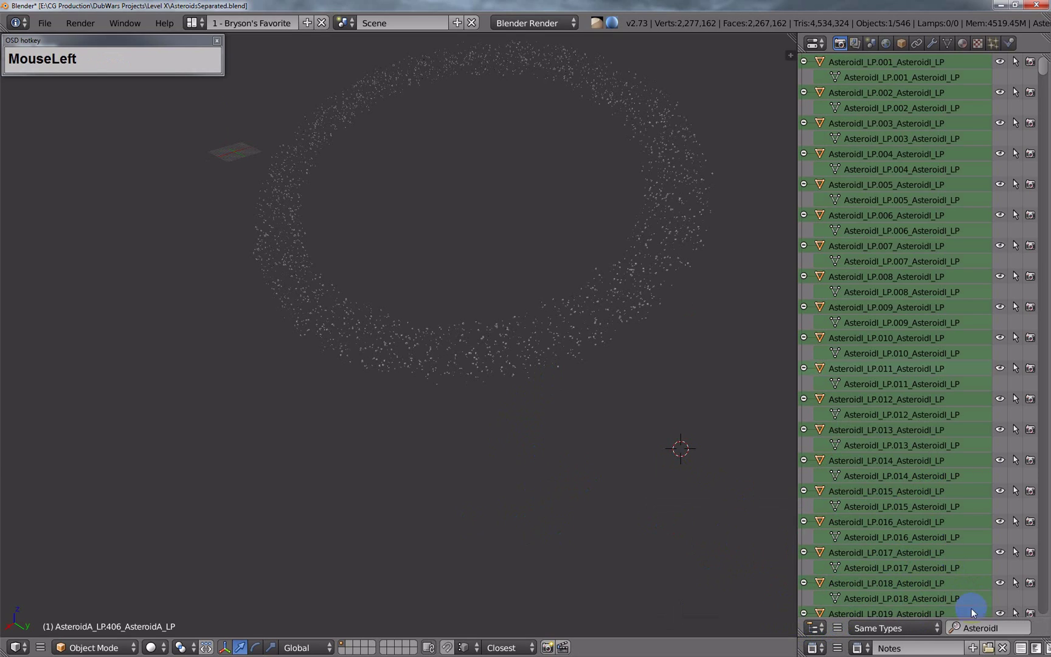
pyautogui.click(1004, 627)
pyautogui.press('BackSpace')
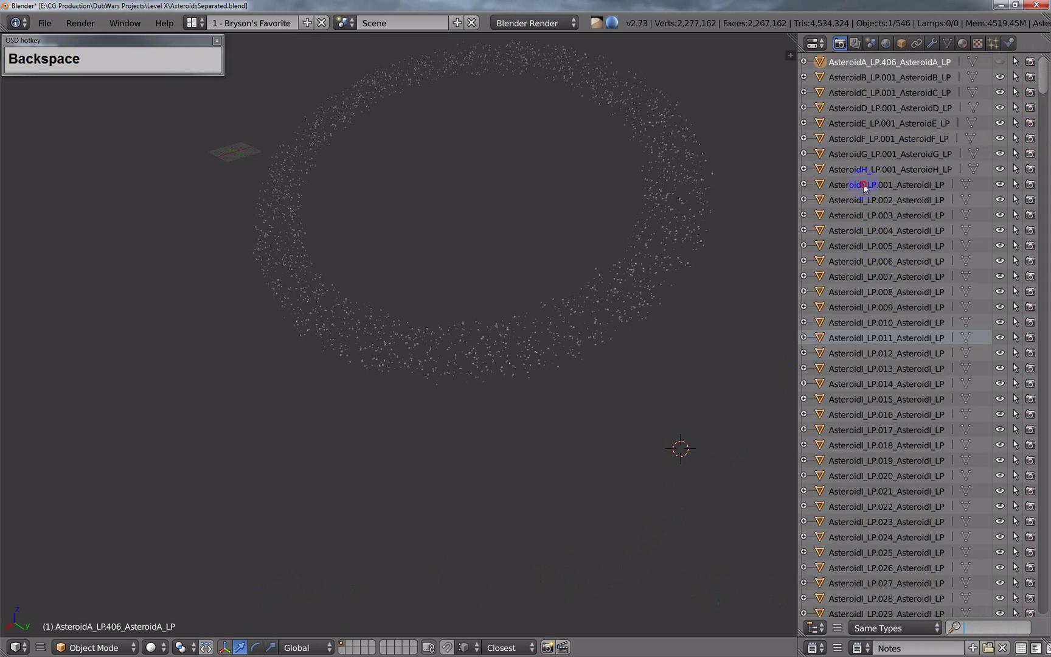
pyautogui.scroll(1, 863, 173)
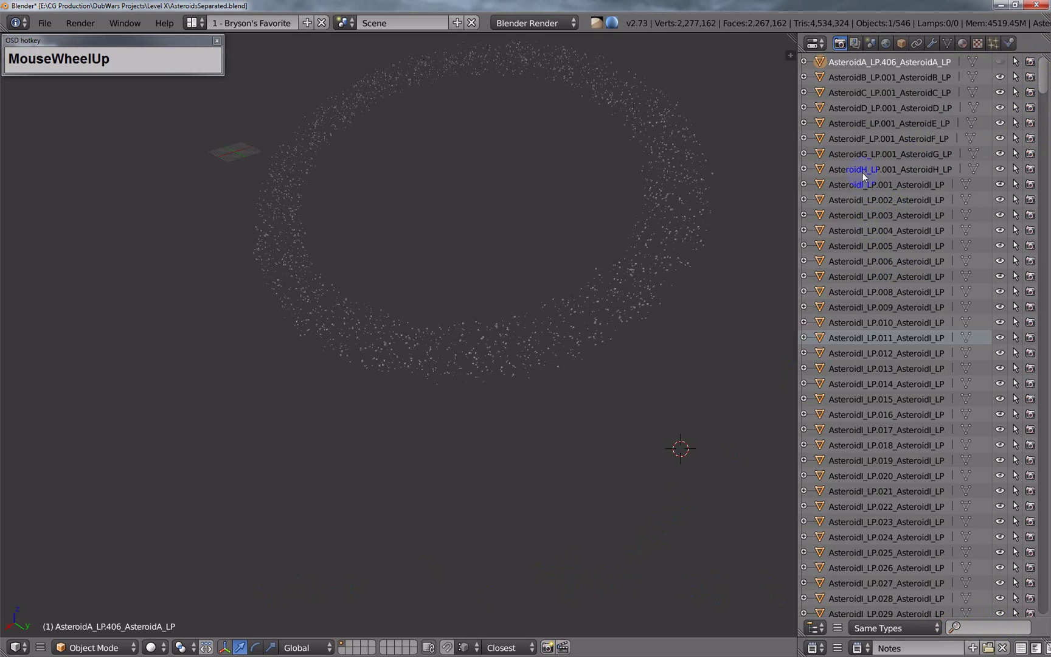
pyautogui.click(855, 186)
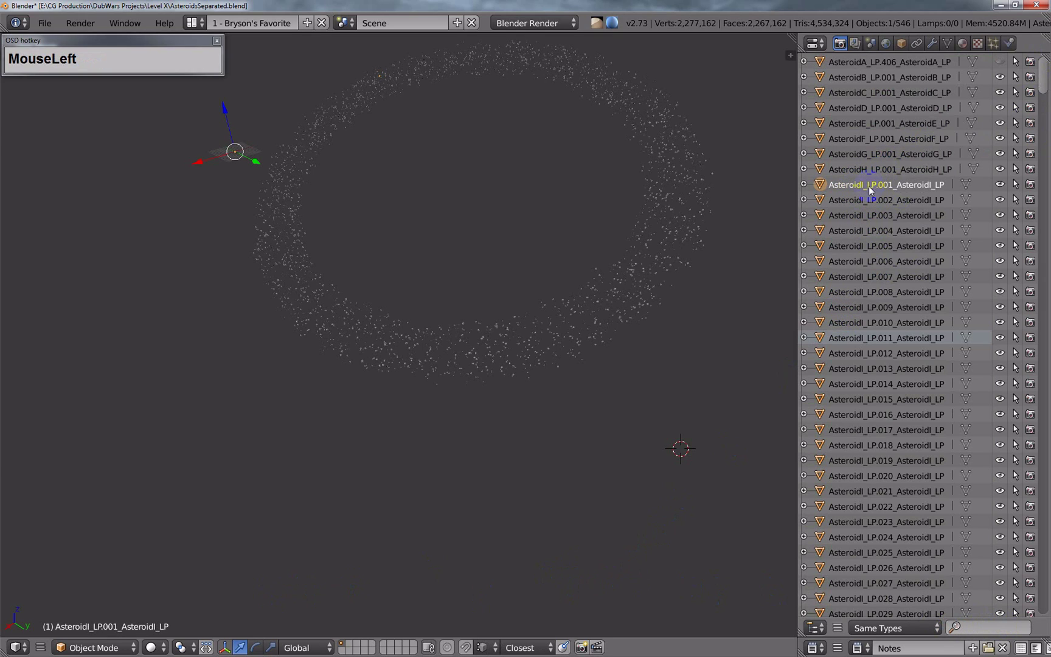
# Use Select Pattern with 'AsteroidI_LP.*' to select all 538 AsteroidI objects.
pyautogui.click(40, 648)
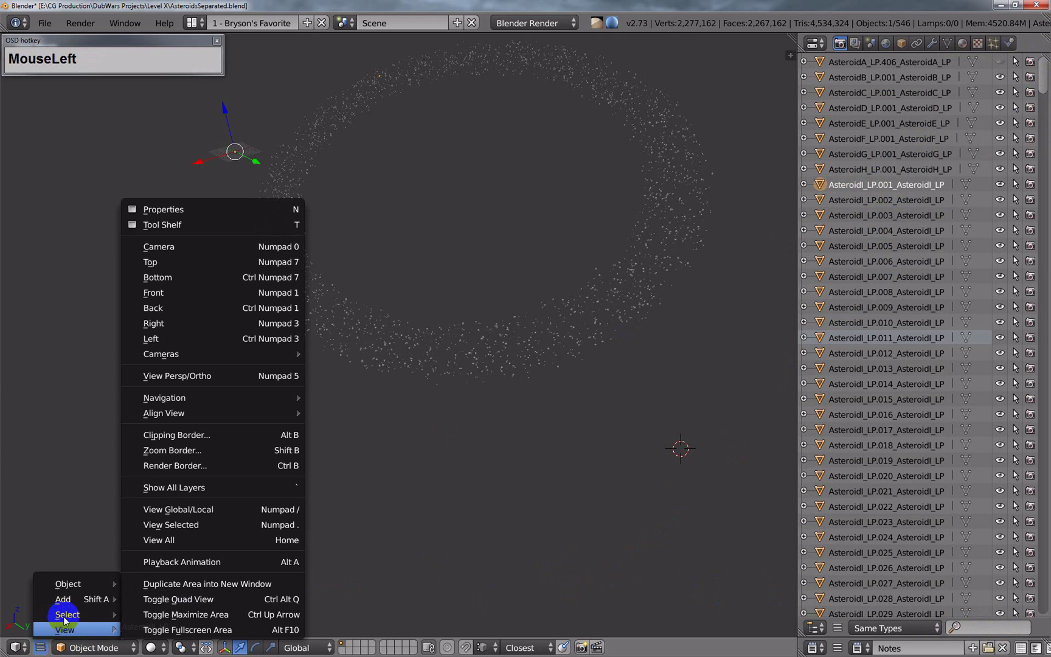
pyautogui.click(62, 615)
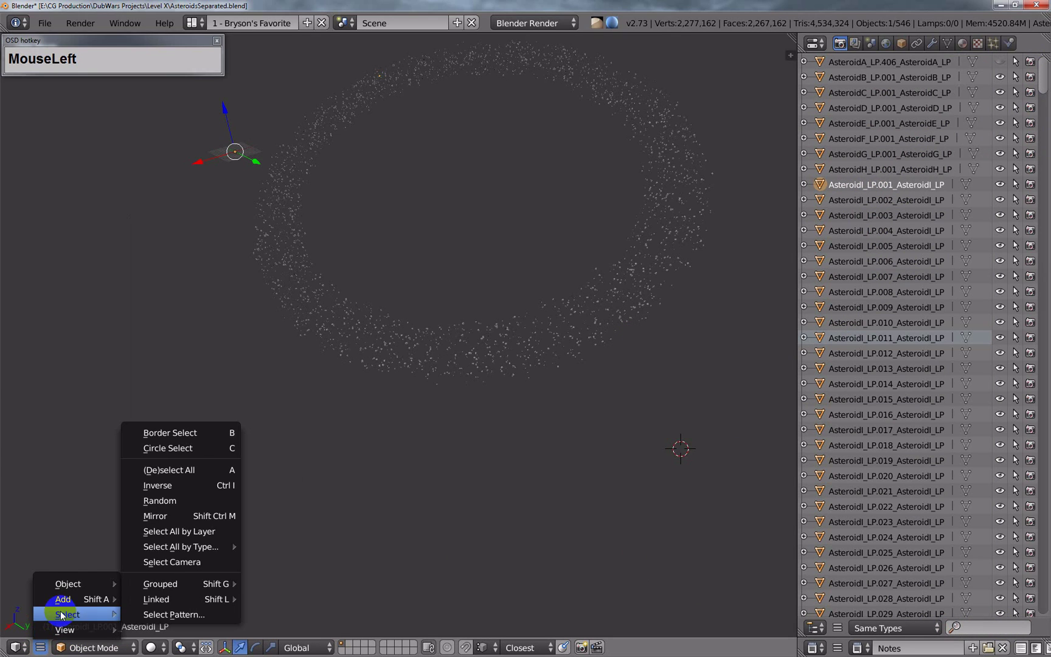
pyautogui.click(163, 615)
pyautogui.click(283, 623)
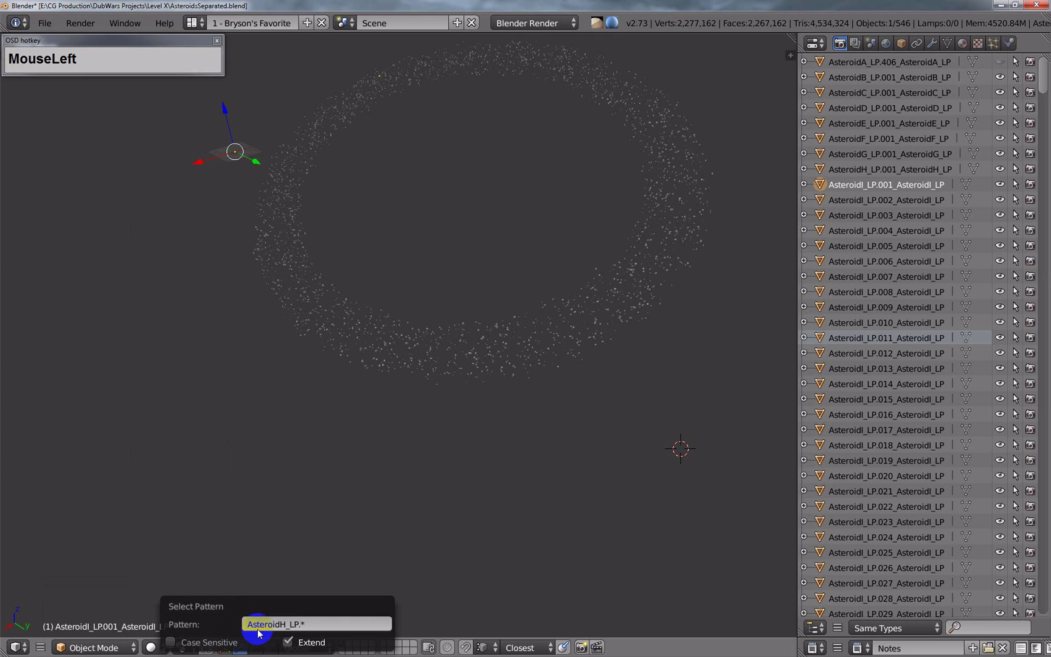
pyautogui.press('BackSpace')
pyautogui.write('I')
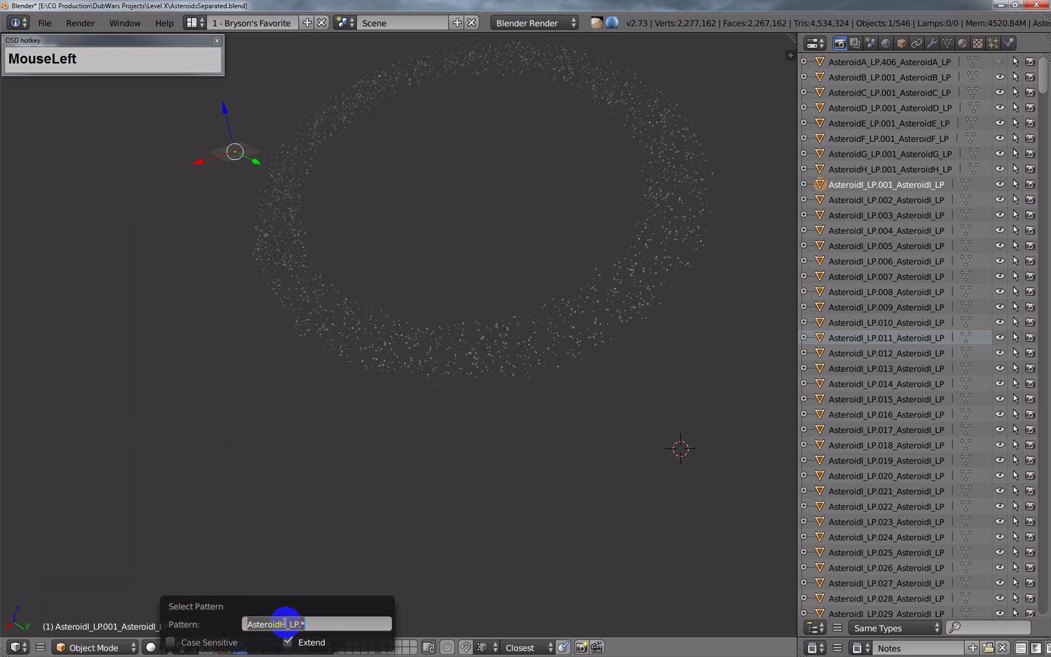
pyautogui.click(283, 622)
pyautogui.press('BackSpace')
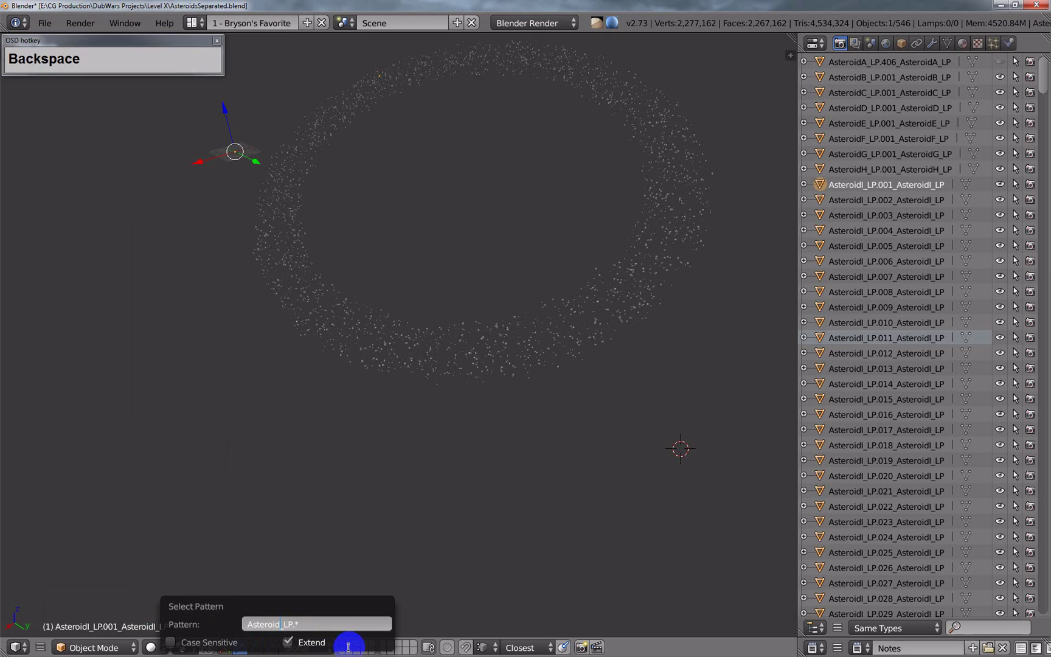
pyautogui.write('I')
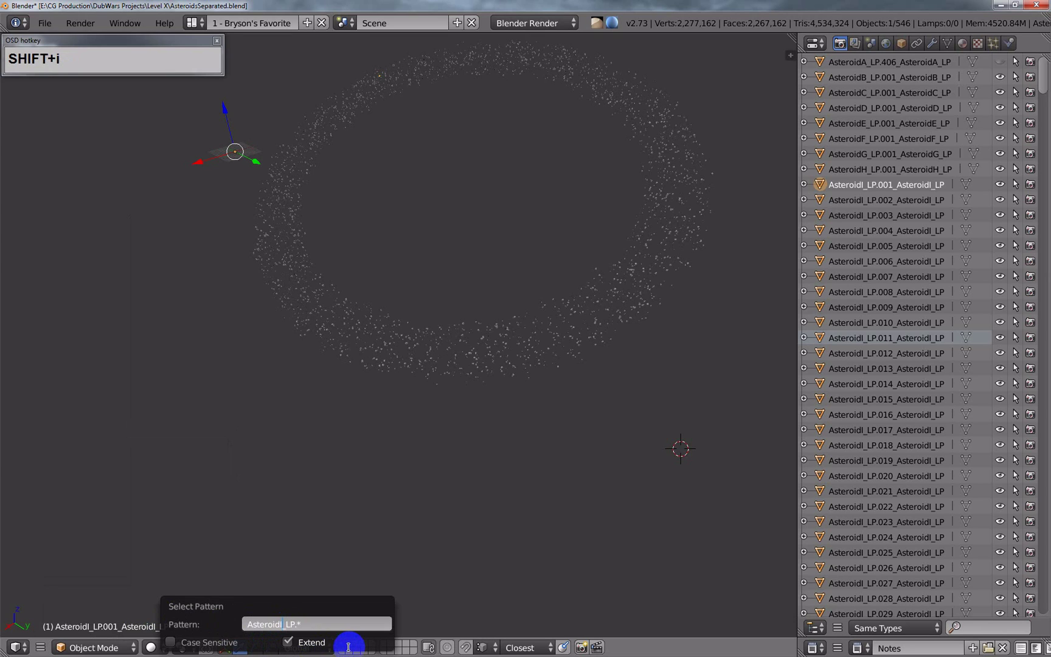
pyautogui.press('Return')
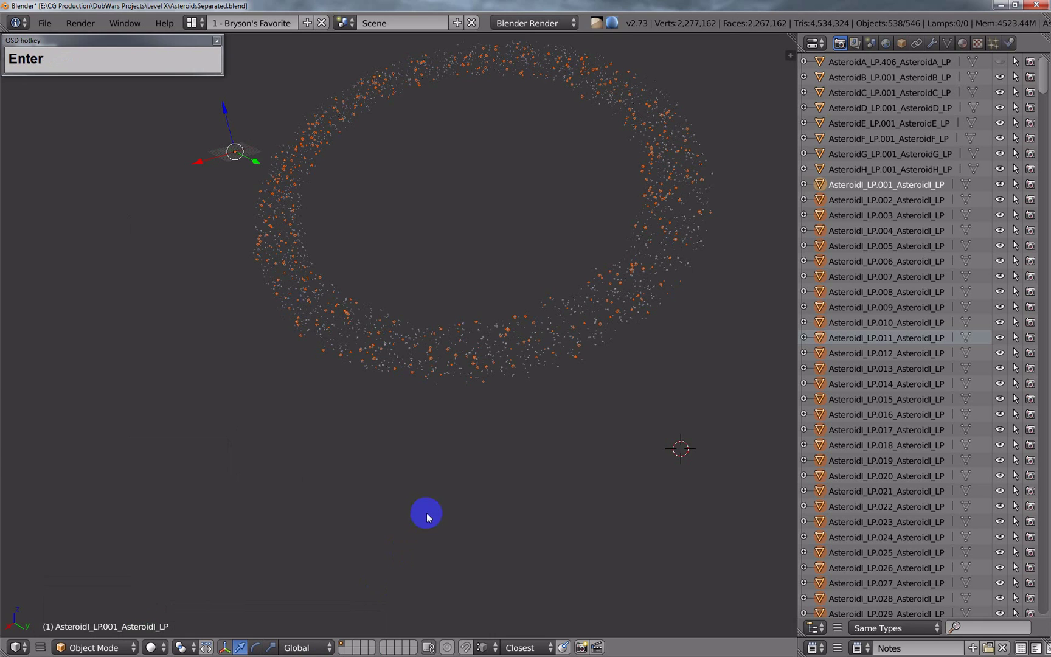
# Join the selected AsteroidI objects into AsteroidI_LP.001 with Ctrl+J.
pyautogui.moveTo(560, 423); pyautogui.dragTo(561, 432, button='middle')
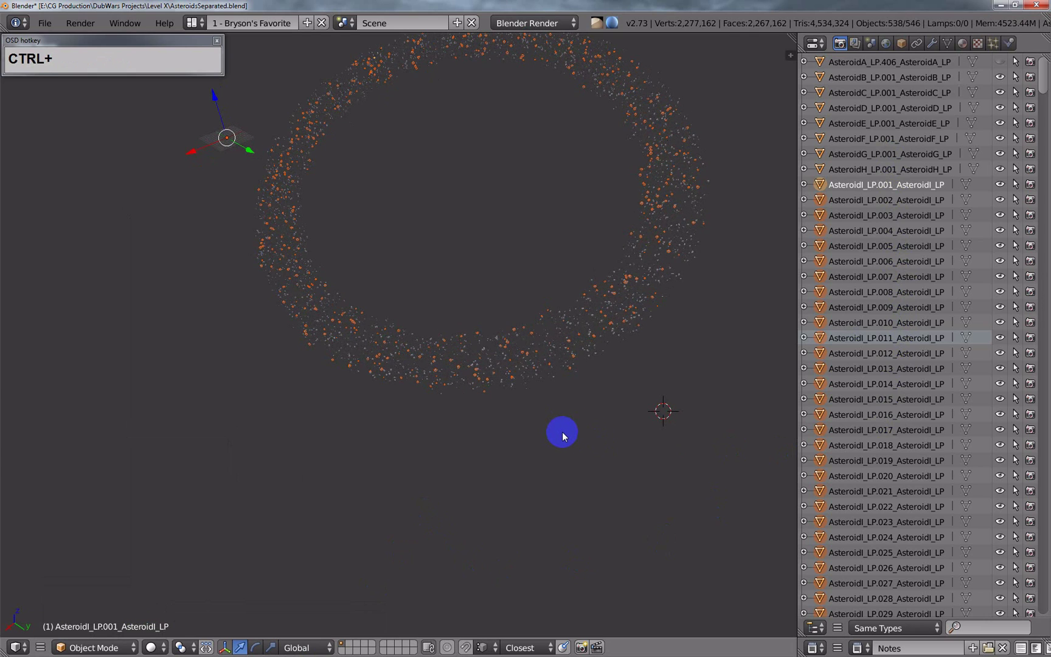
pyautogui.hotkey('ctrl', 'j')
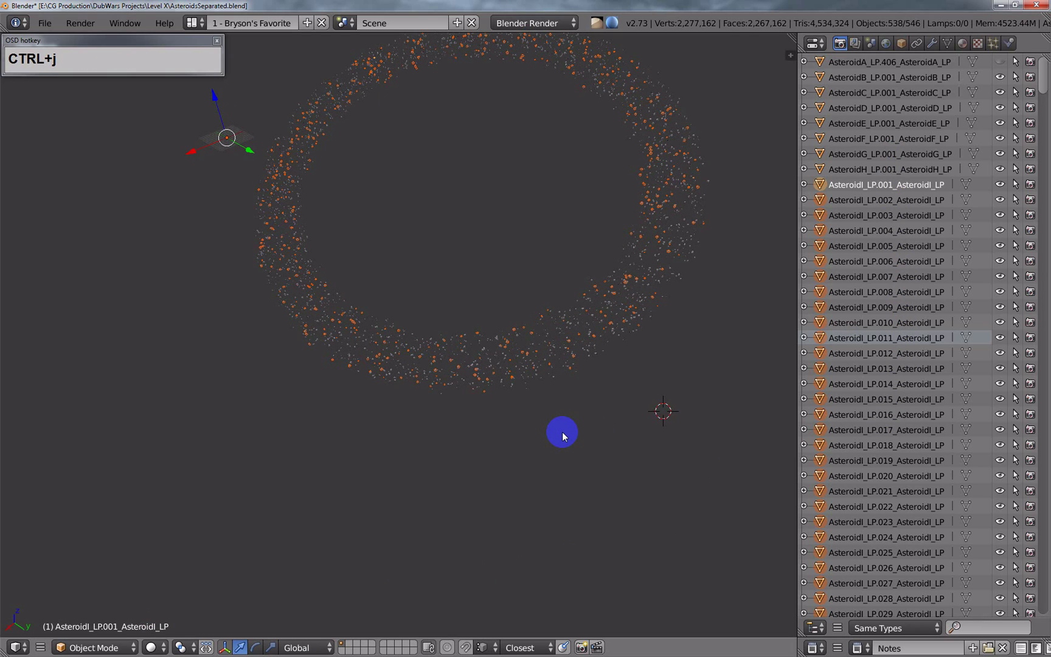